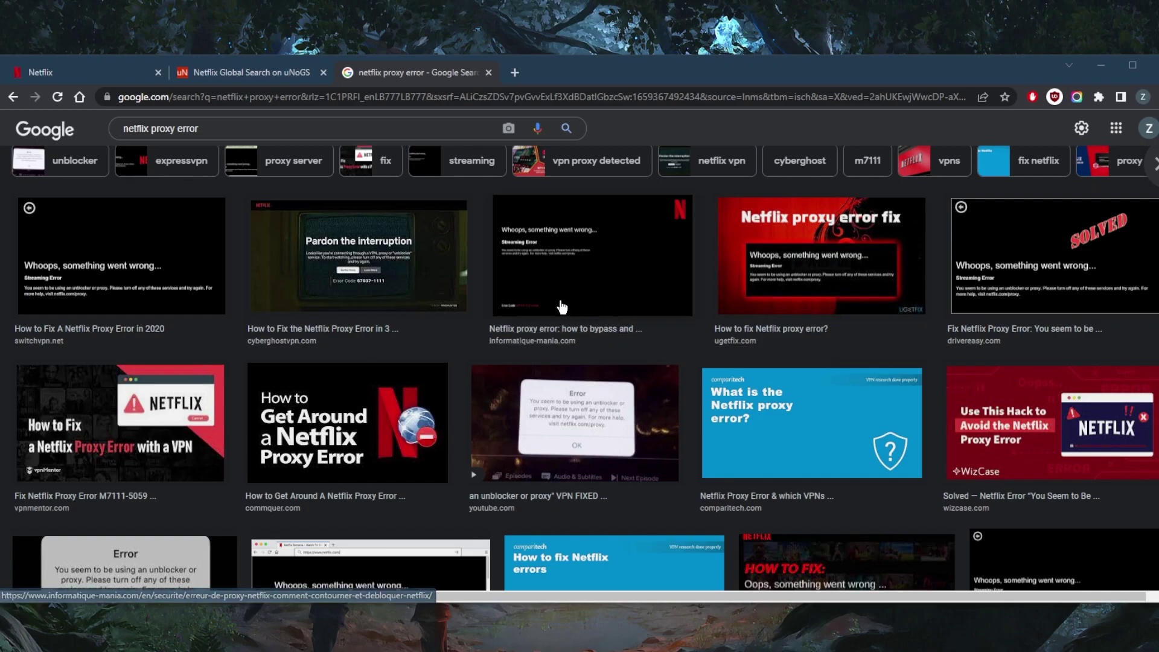
Preview the Informatique Mania, CyberGhost and SwitchVPN proxy-error images, ending on CyberGhost's S7037-1111 error.
click(563, 277)
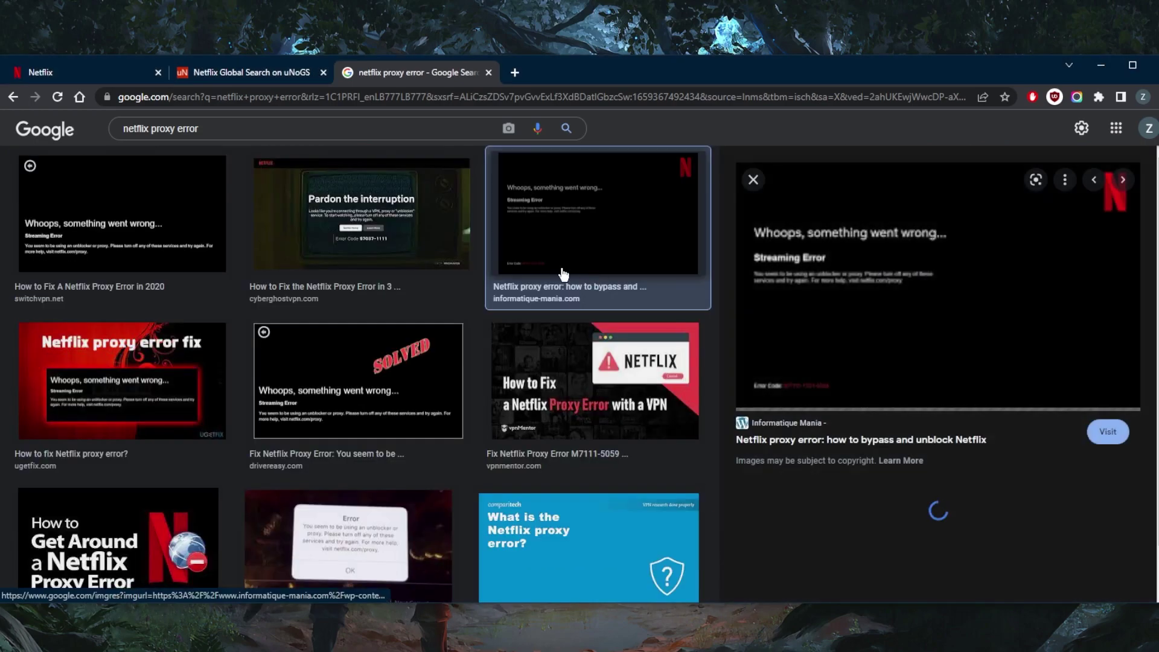
click(377, 212)
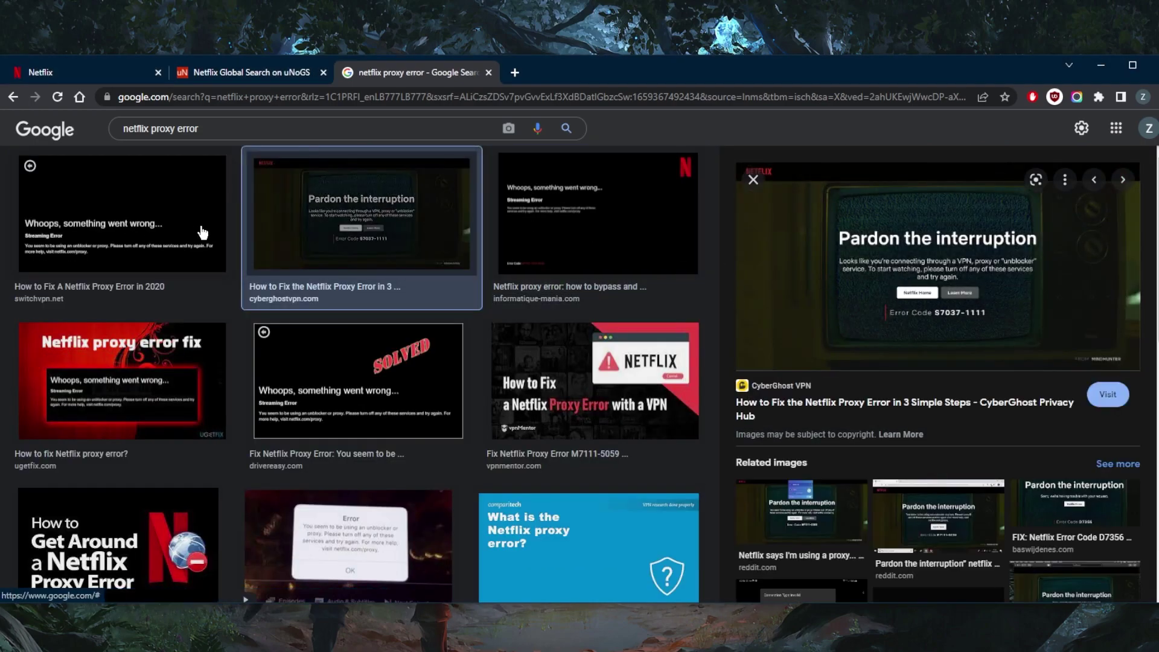
click(695, 257)
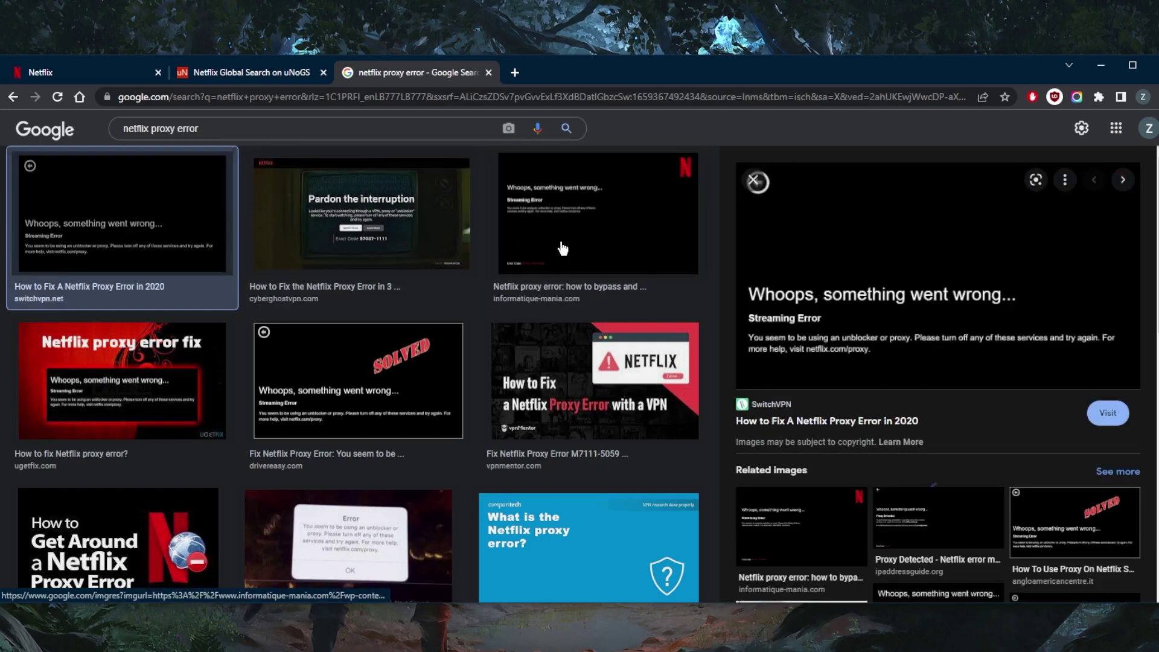
click(388, 228)
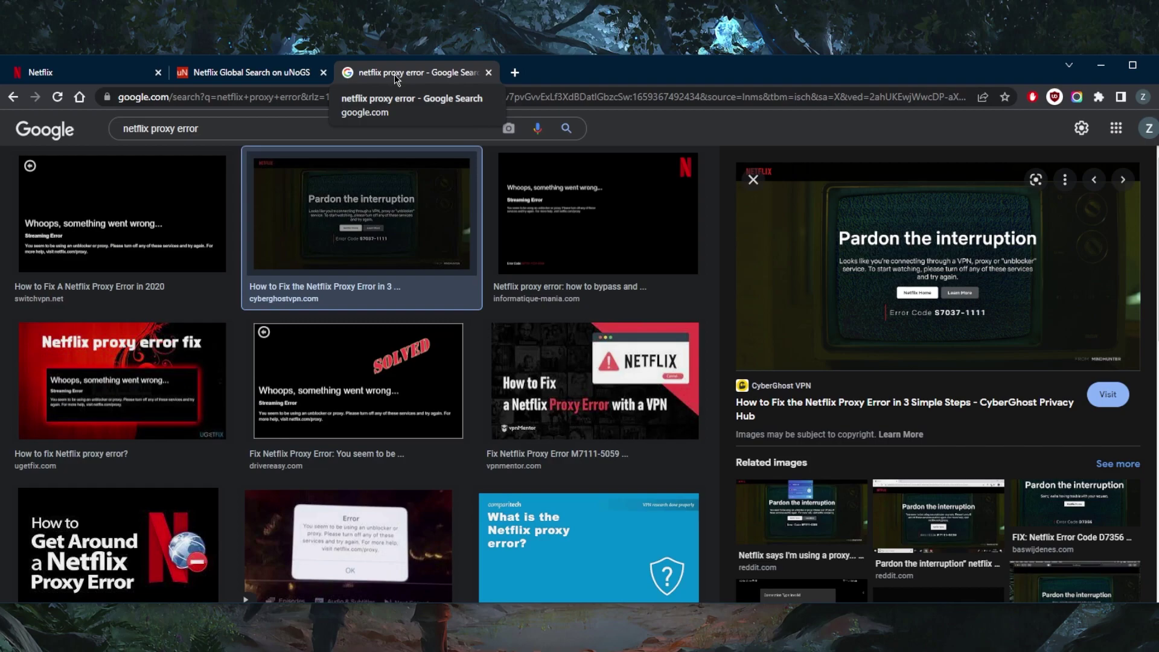
Close Google Images, scan uNoGS's South Korea and United States listing, then switch to Netflix.
key(ctrl+w)
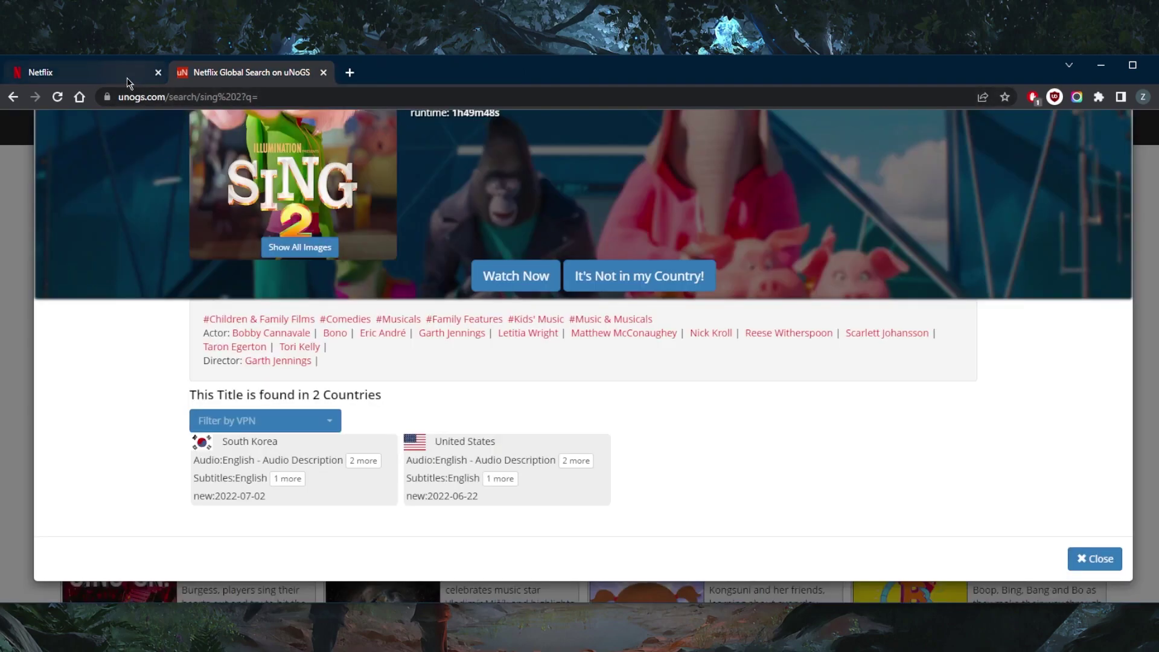
scroll(286, 229, up, 1)
scroll(317, 233, down, 1)
click(95, 80)
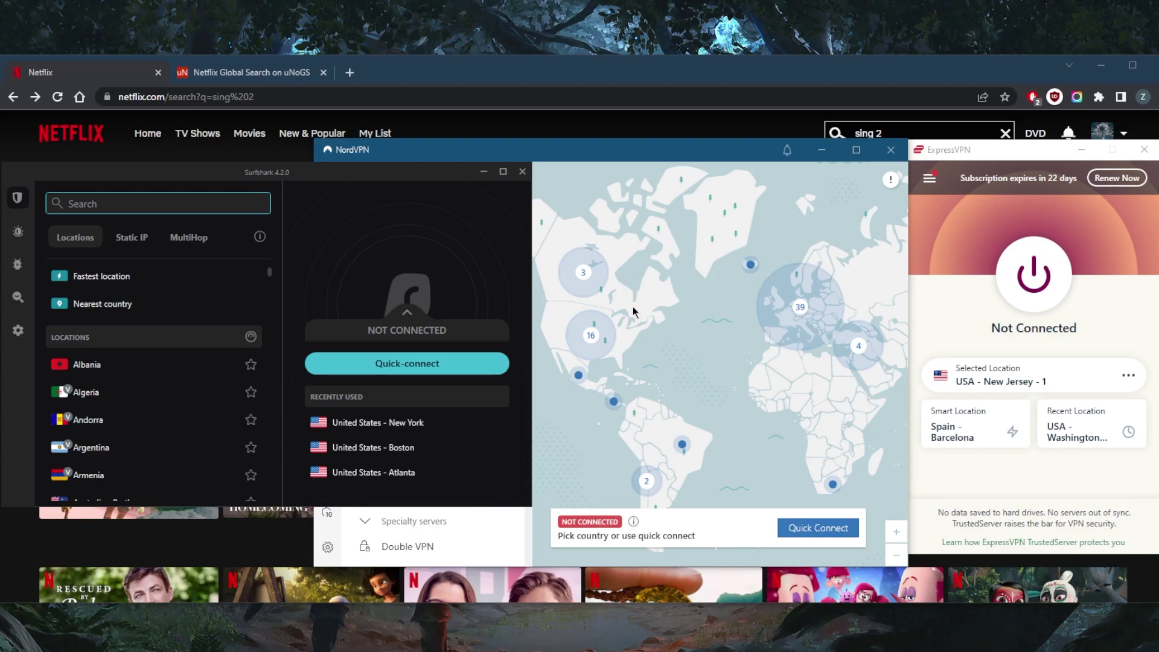
Check the ExpressVPN, NordVPN and Surfshark windows, with ExpressVPN on USA – New Jersey – 1, then return to Netflix.
click(943, 261)
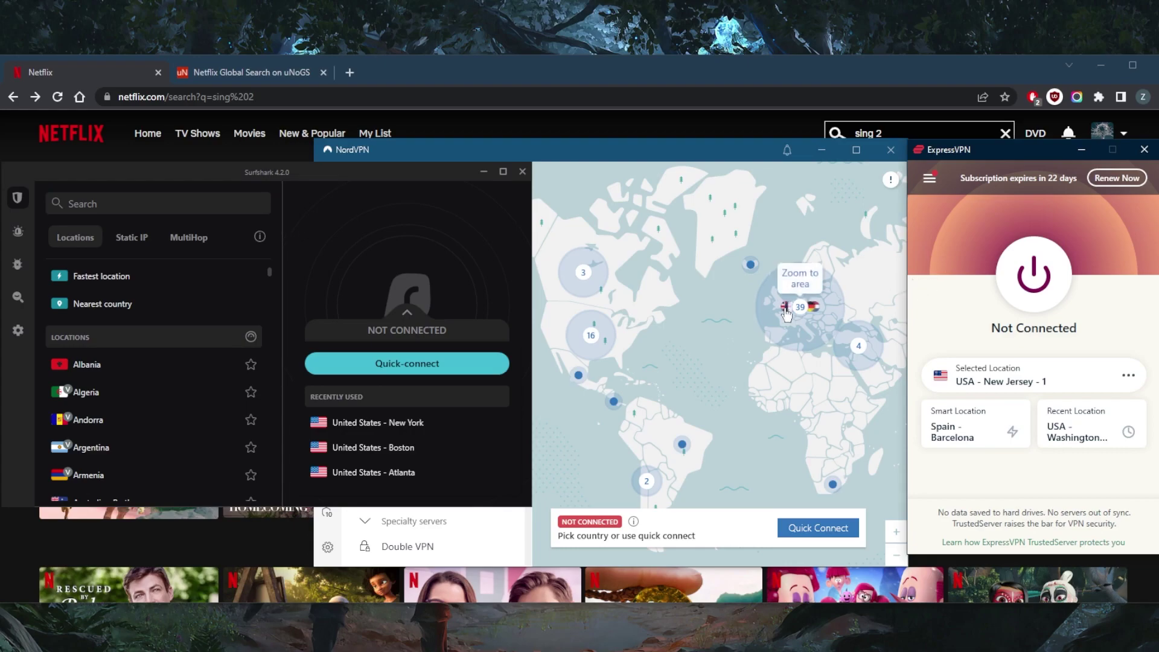
click(725, 319)
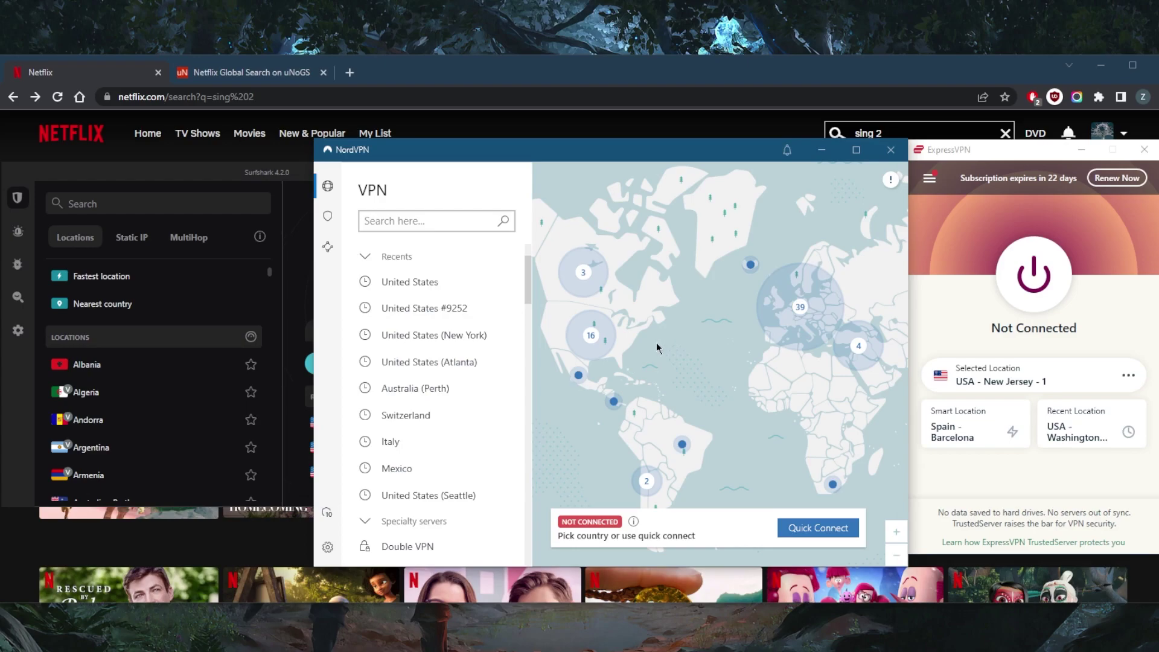
click(326, 248)
click(328, 186)
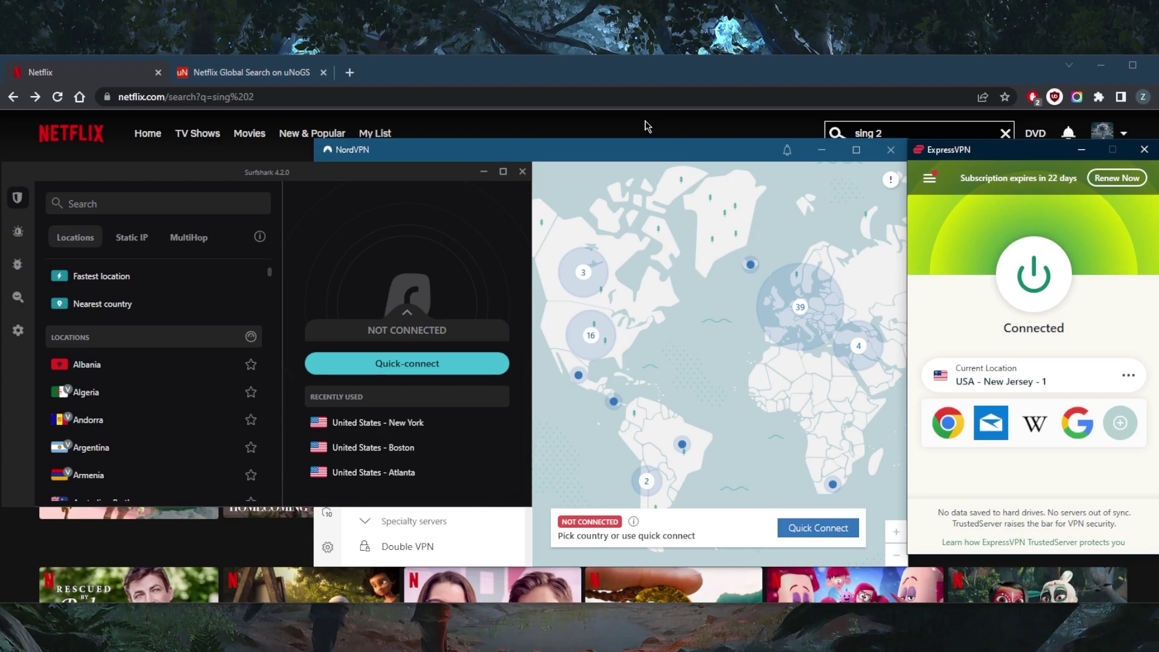
click(648, 126)
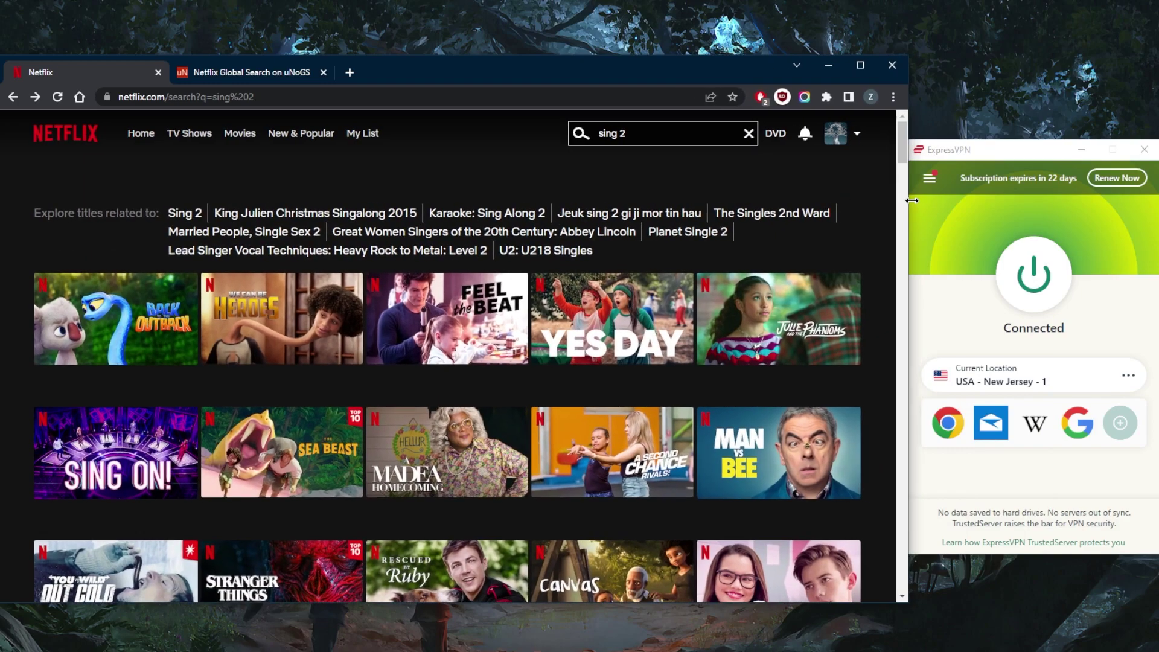
Reload the sing 2 search and dismiss the membership reminder with Remind Me Later.
click(314, 208)
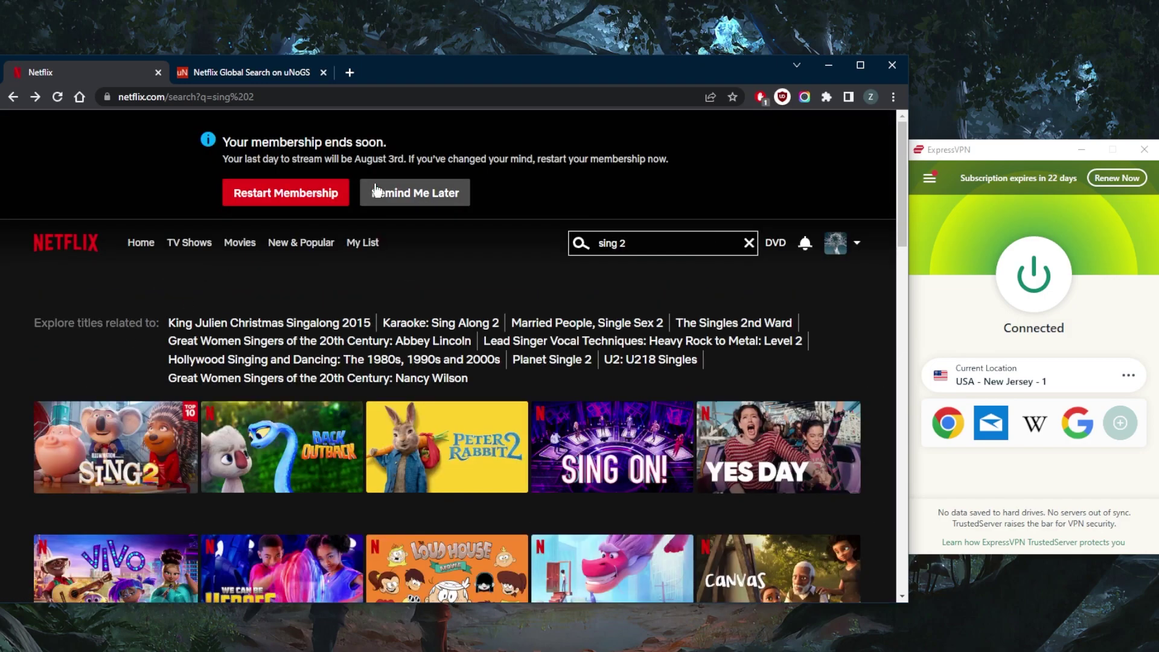
click(376, 192)
mouse_move(115, 337)
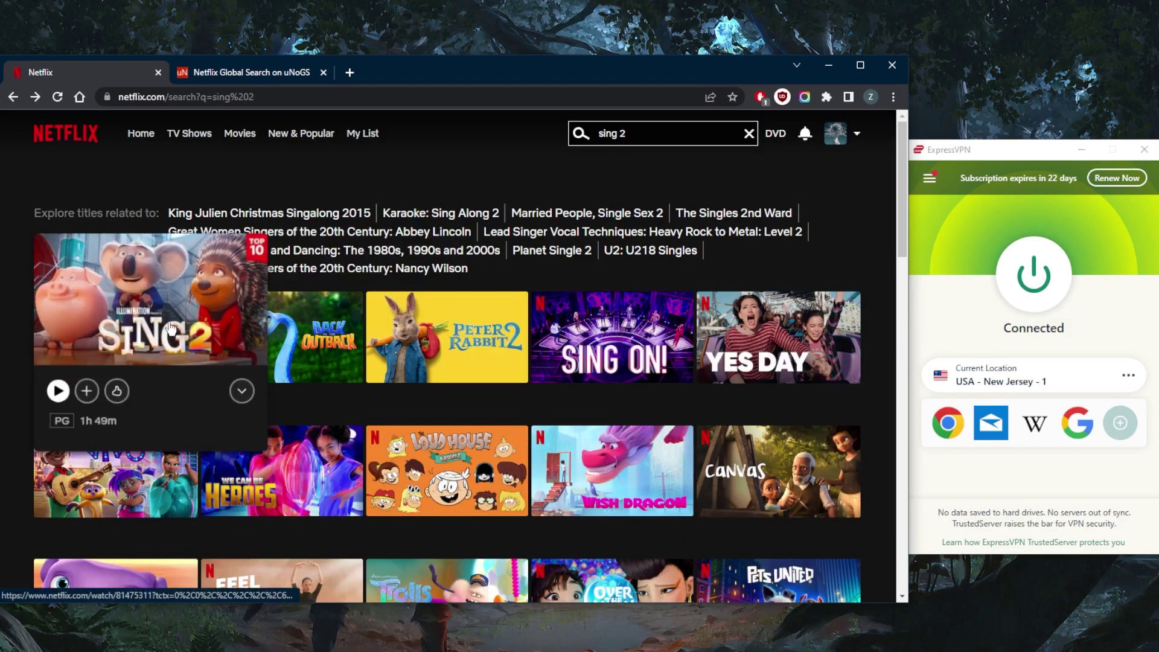